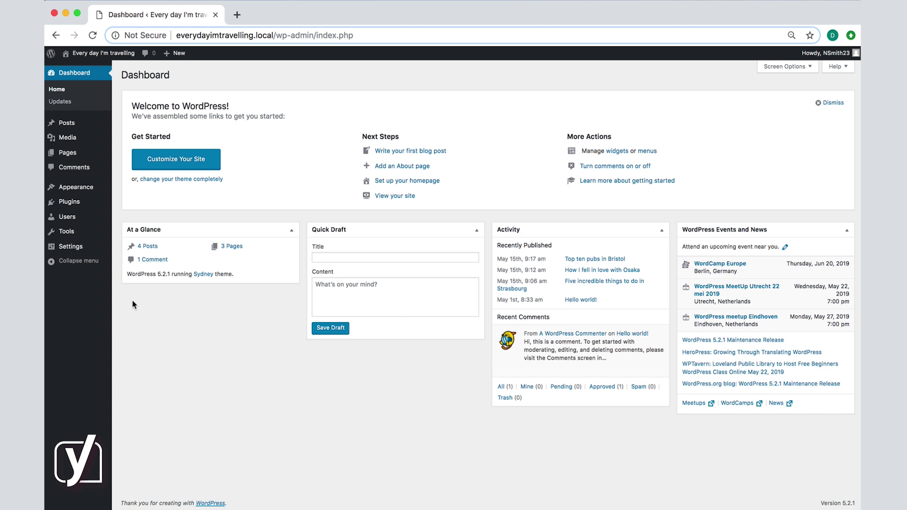
Go to Settings > Writing in the admin sidebar
left_click(74, 255)
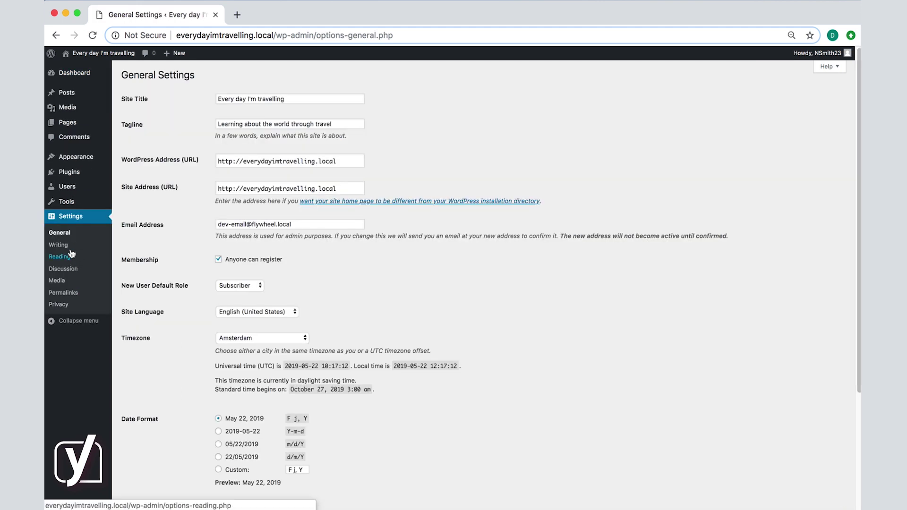
left_click(70, 247)
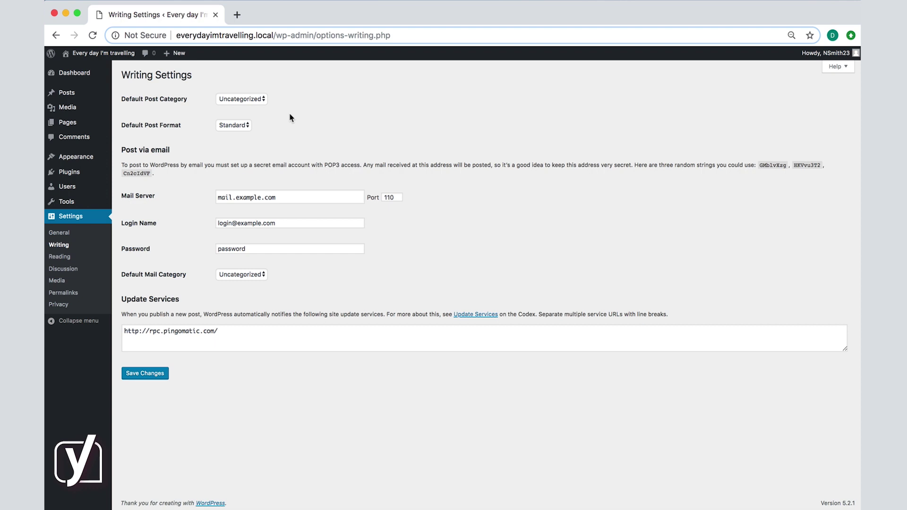
left_click(254, 101)
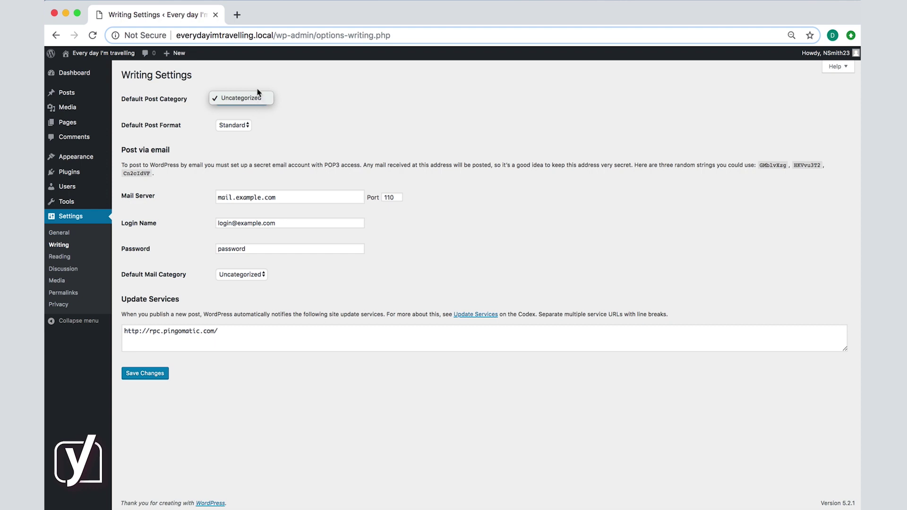
left_click(258, 102)
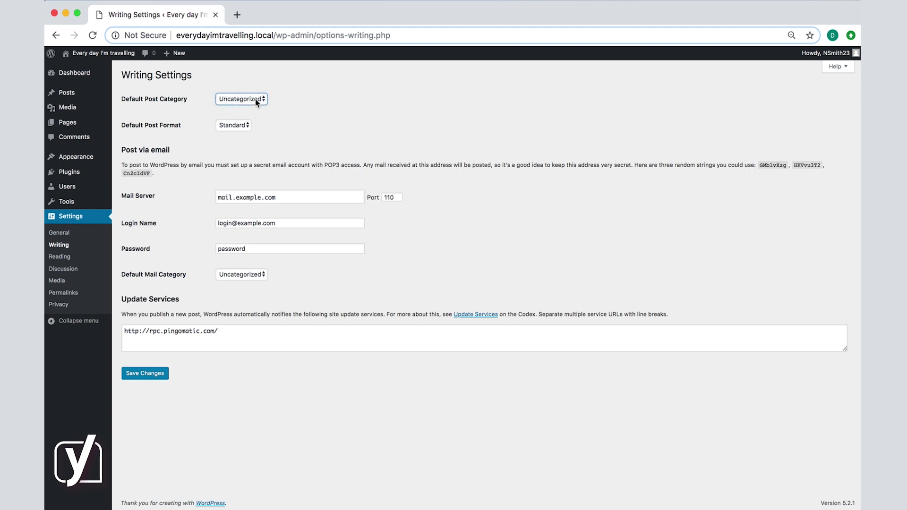
left_click(265, 99)
left_click(291, 104)
Choose Quote in the Default Post Format dropdown
left_click(240, 126)
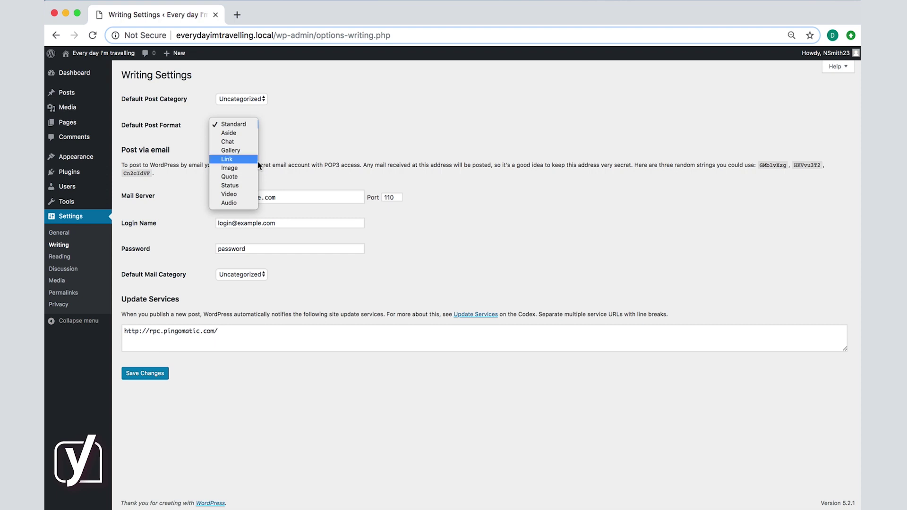
key("Escape")
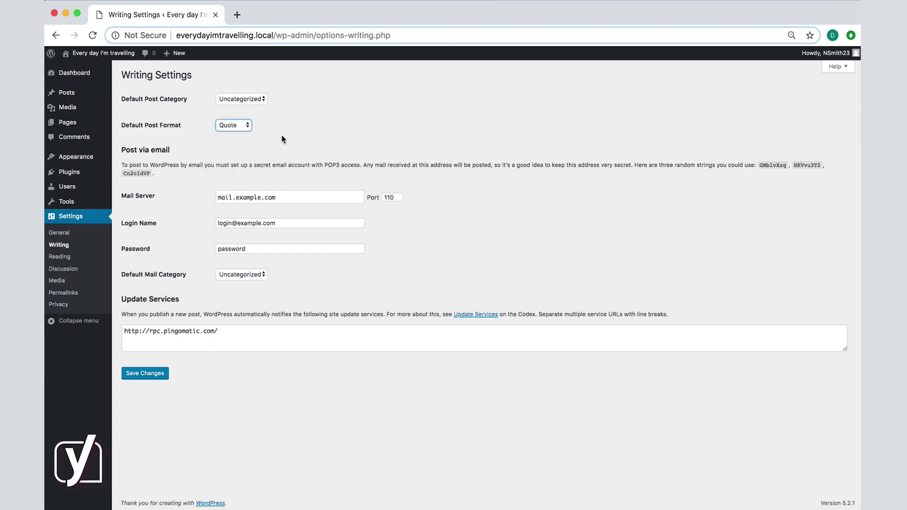
left_click(282, 139)
Open the Codex Update Services article and copy the eleven URLs from rpc.blogrolling.com/pinger/ to weblogalot.com/ping
left_click(487, 316)
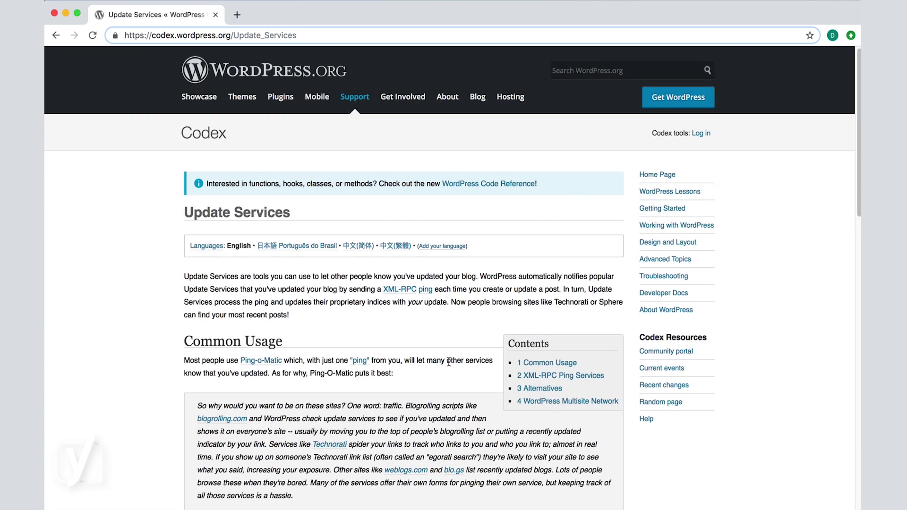
scroll(449, 366, "down", 10)
scroll(449, 366, "down", 3)
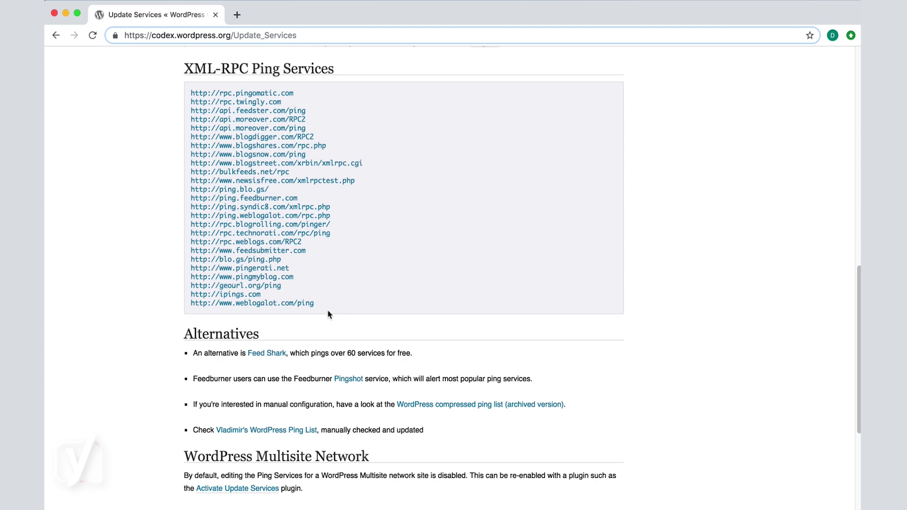
left_click_drag(314, 306, 189, 223)
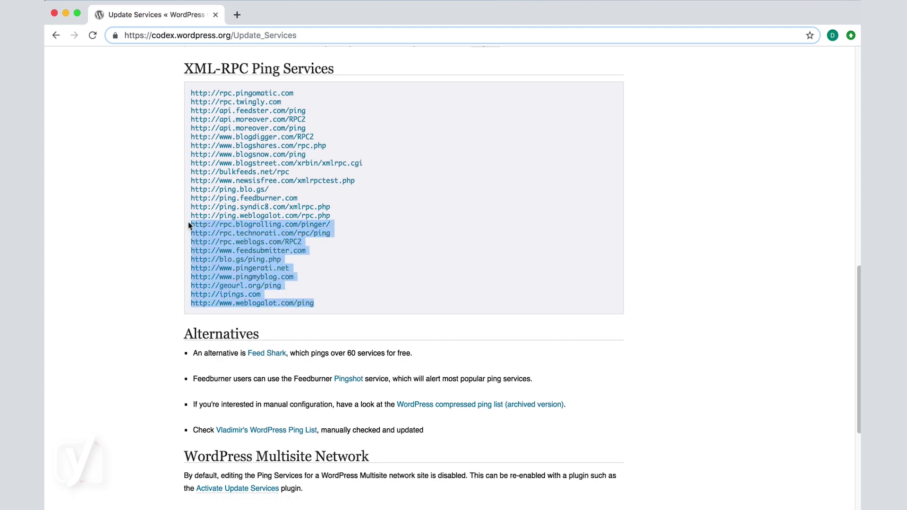
right_click(223, 235)
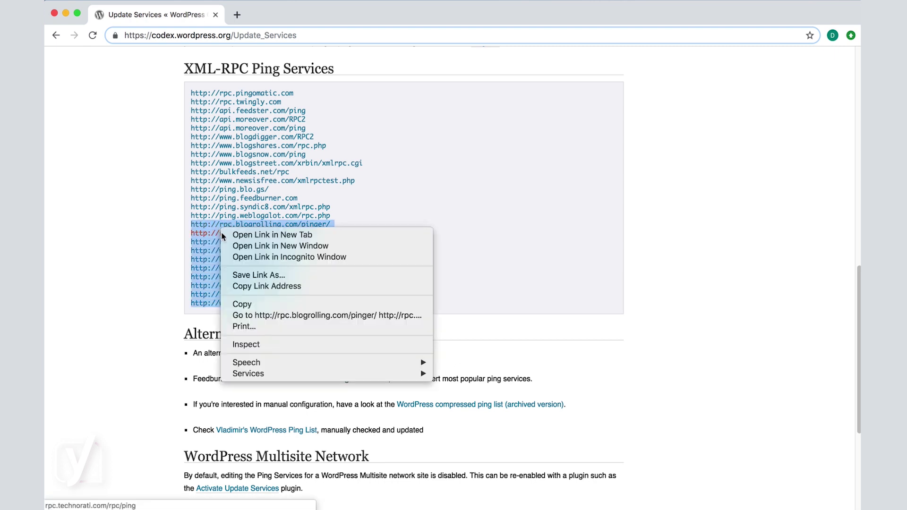
left_click(241, 305)
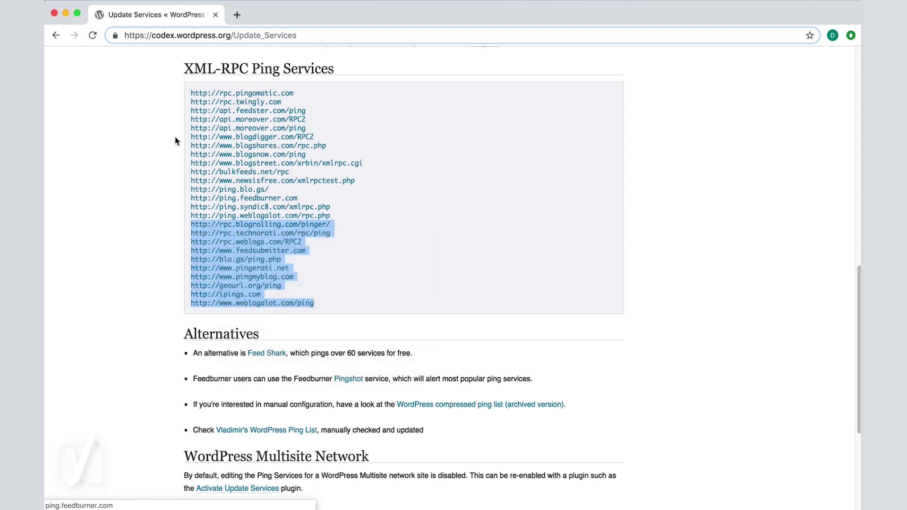
Back on Writing Settings, paste then delete the ping URLs, keeping rpc.pingomatic.com, and save
left_click(54, 36)
left_click(239, 347)
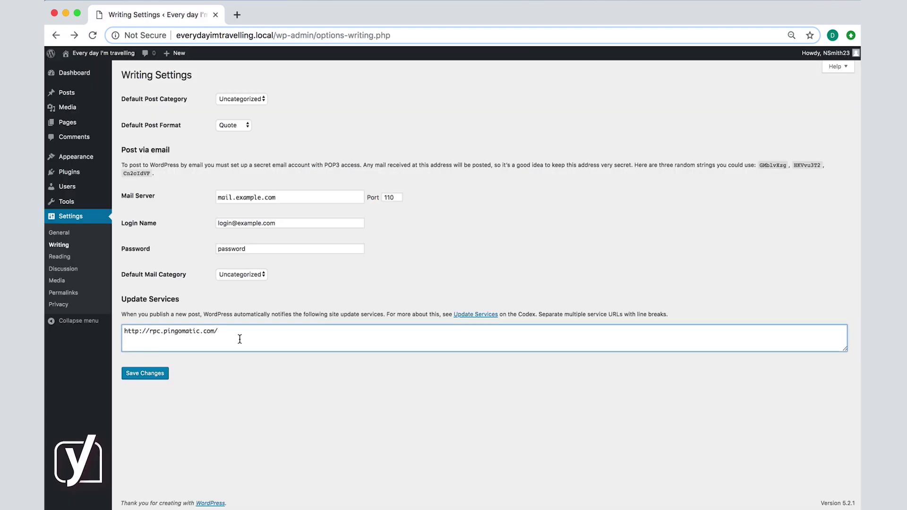
key("Return")
right_click(126, 337)
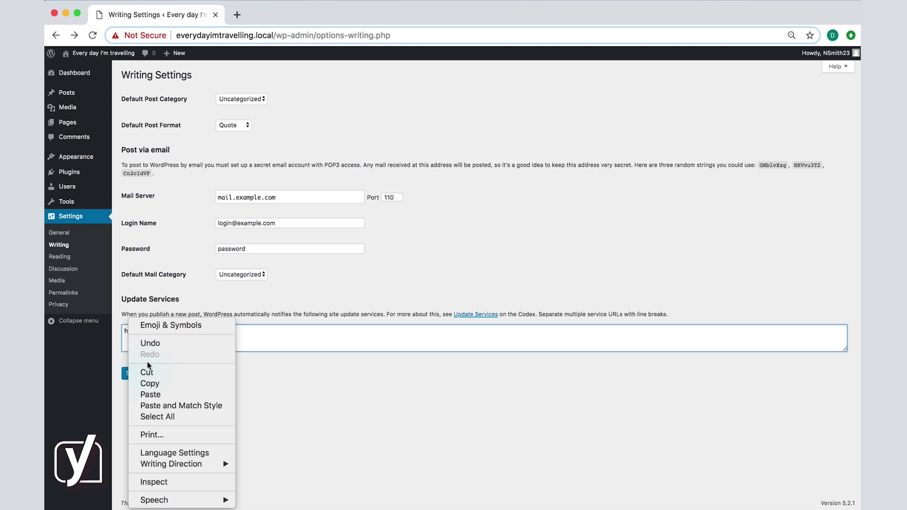
left_click(154, 394)
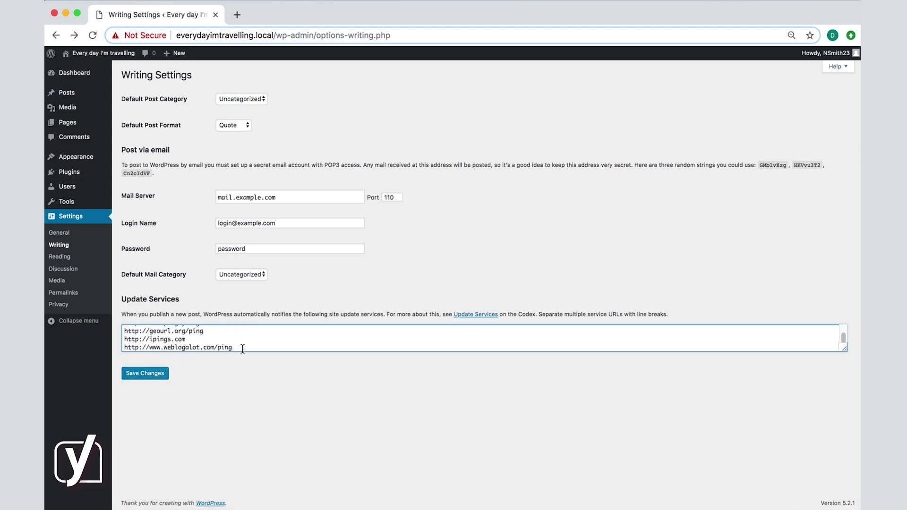
left_click_drag(242, 348, 217, 331)
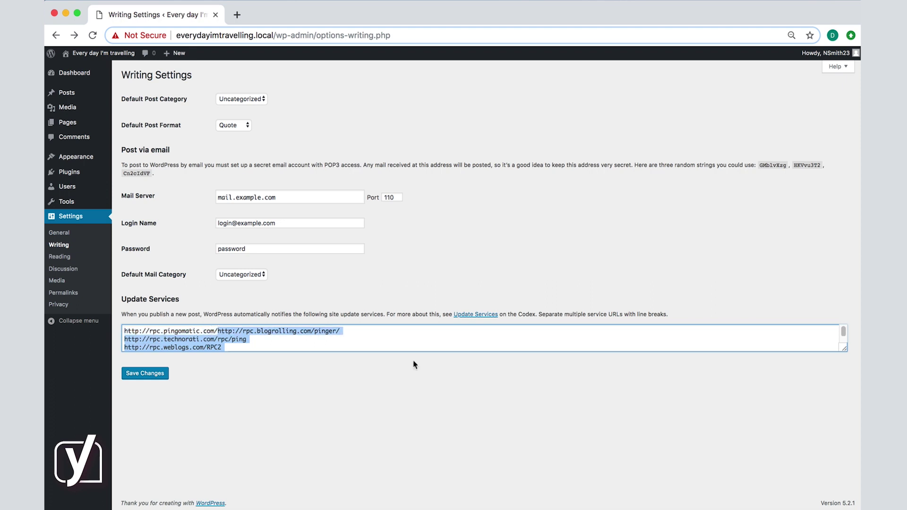
key("BackSpace")
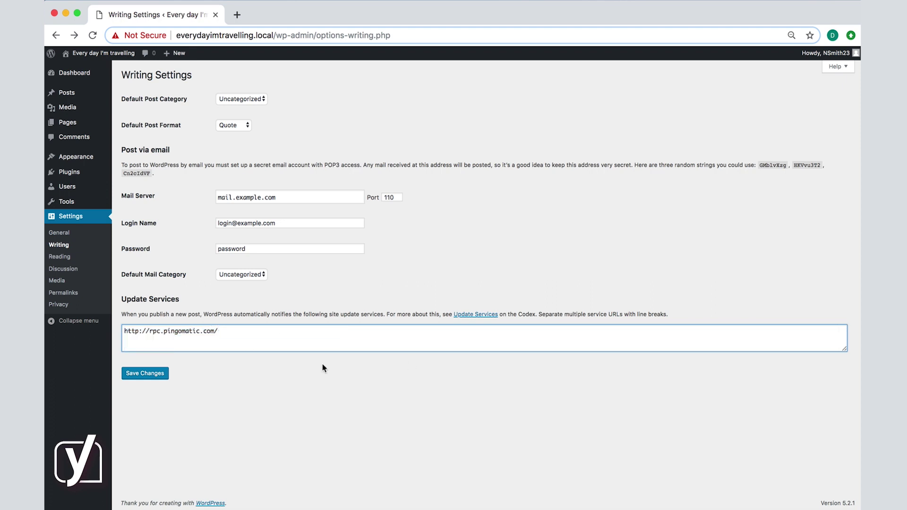
left_click(147, 374)
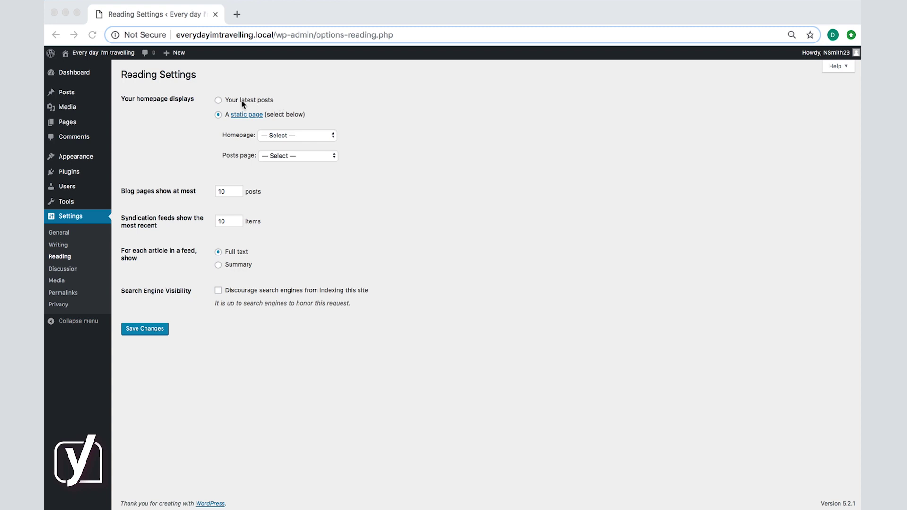
Set the homepage to 'Your latest posts' and save the Reading Settings
left_click(219, 102)
left_click(219, 101)
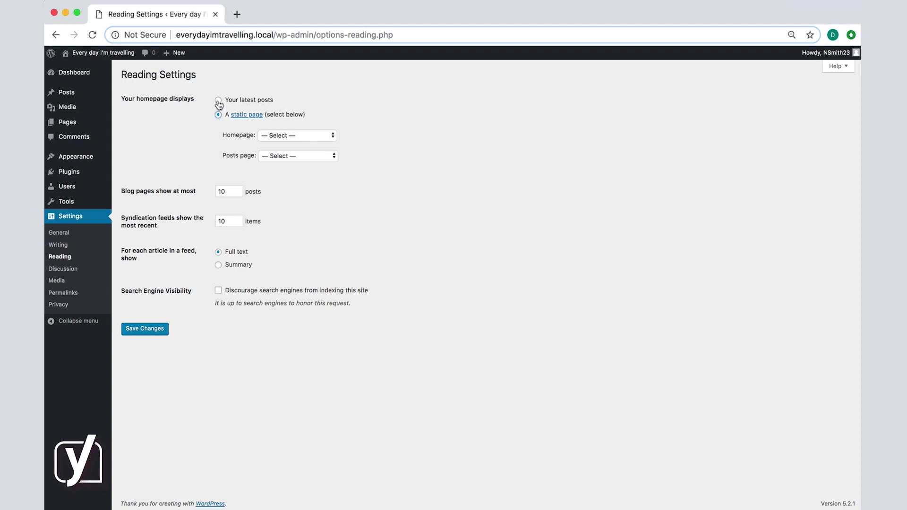
left_click(145, 328)
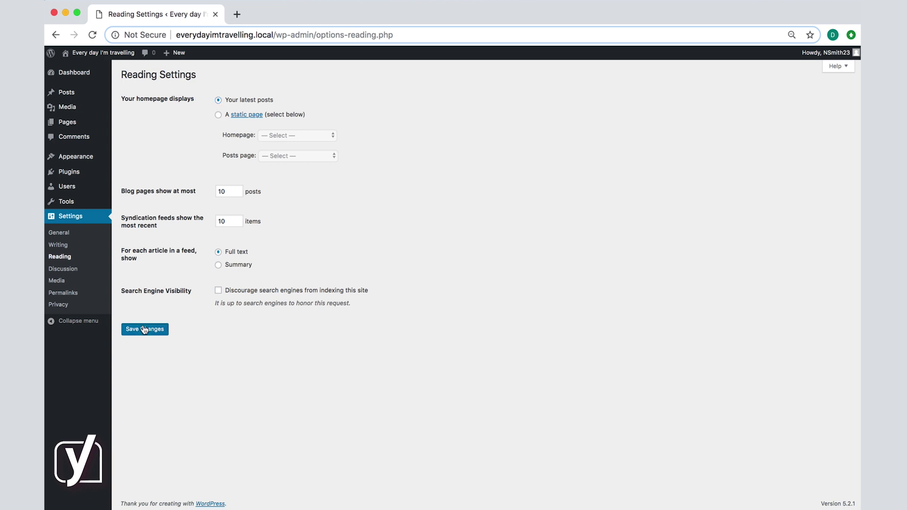
left_click(122, 62, "super")
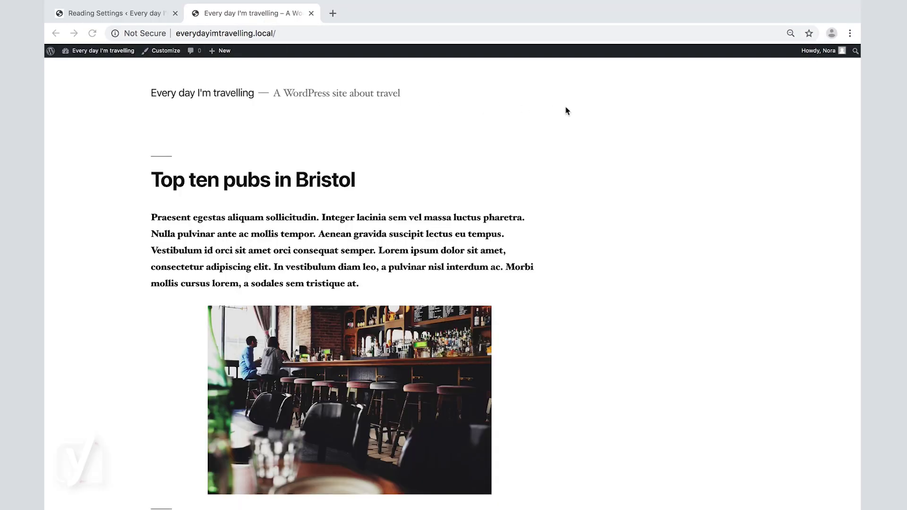
scroll(567, 113, "down", 15)
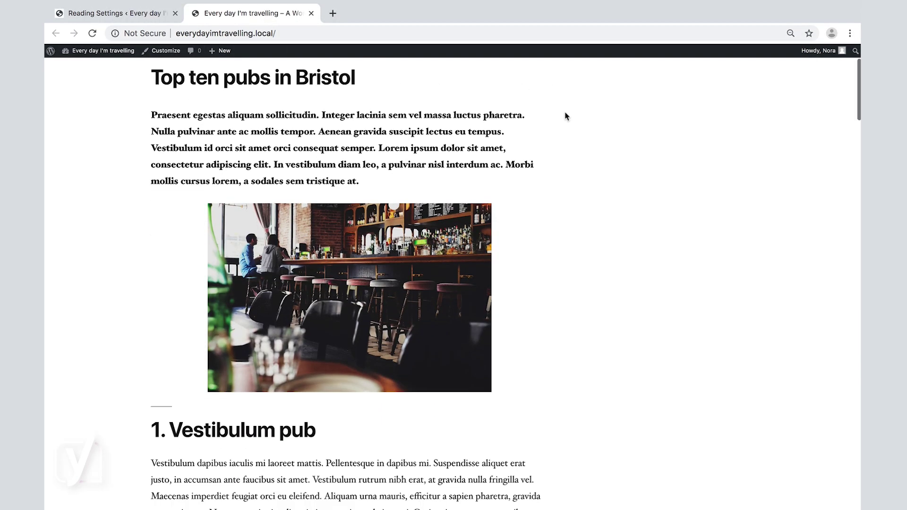
scroll(567, 116, "down", 6)
scroll(568, 116, "up", 15)
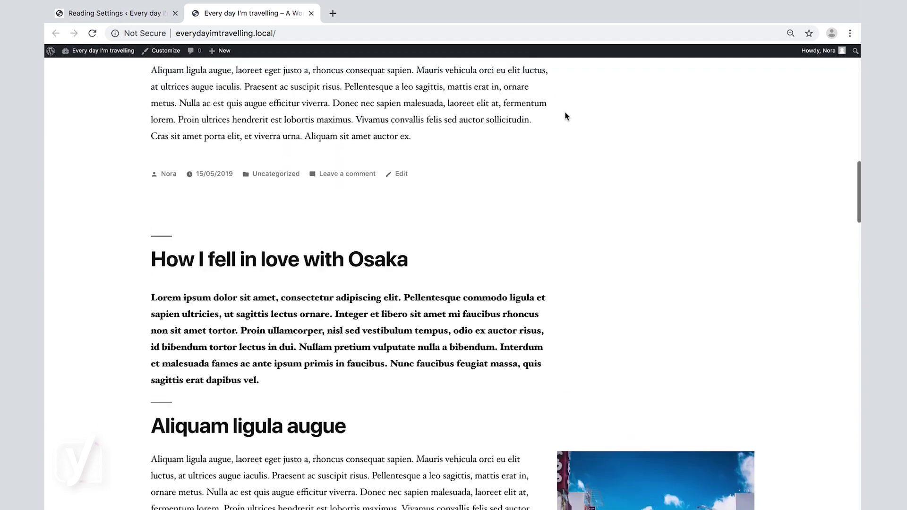
scroll(566, 115, "up", 10)
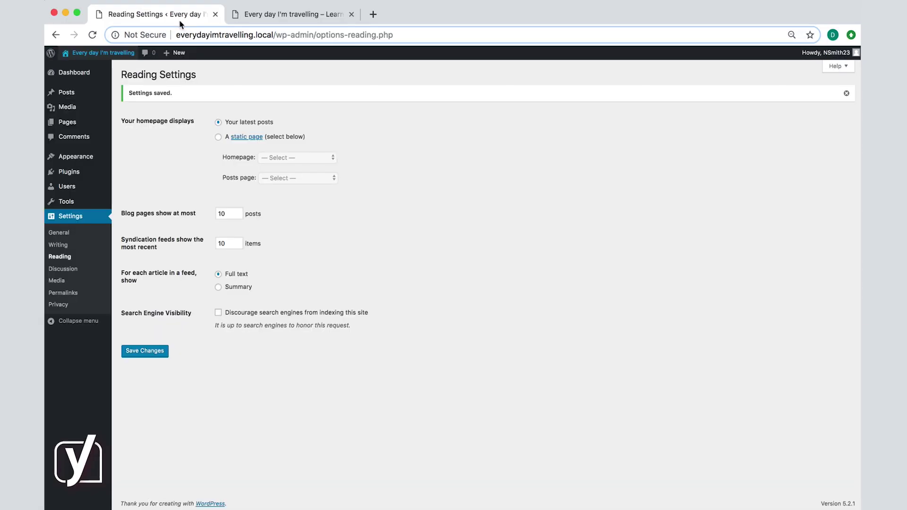
Use static page 'What is this blog about?' as homepage and 'Posts' as posts page, then save
left_click(218, 137)
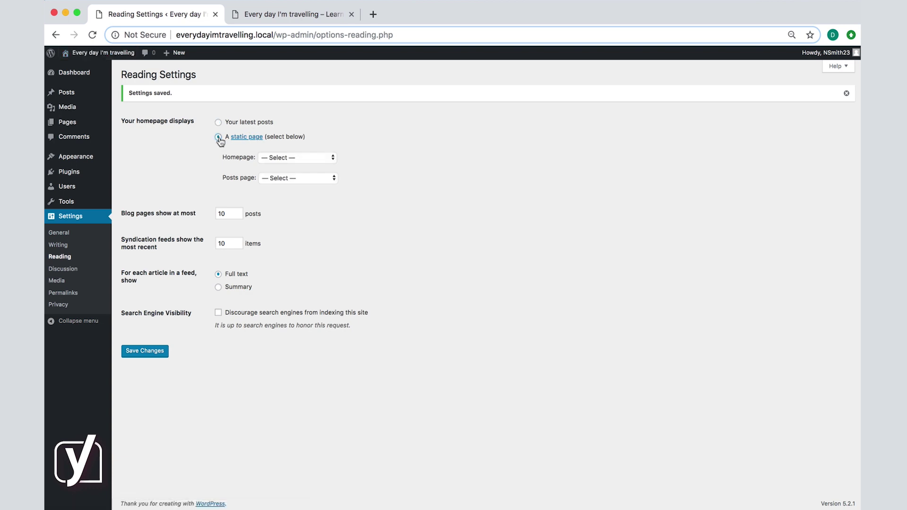
left_click(329, 161)
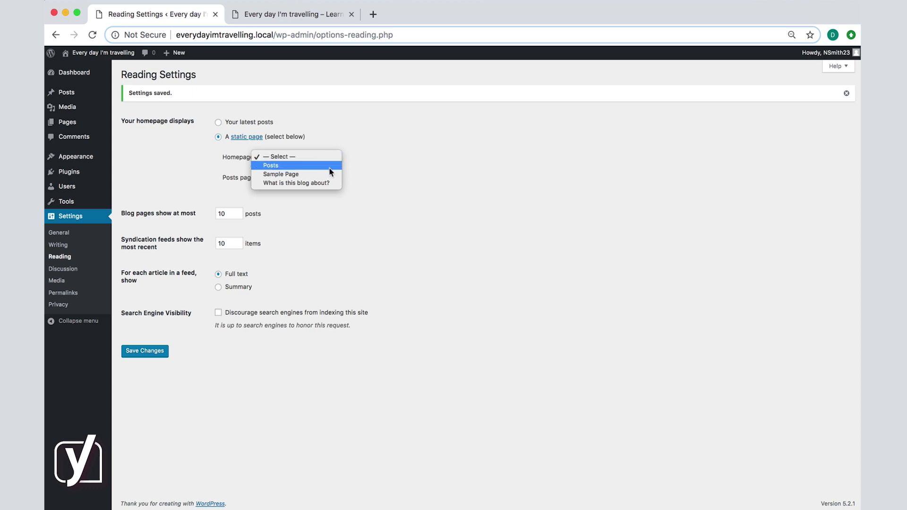
left_click(330, 184)
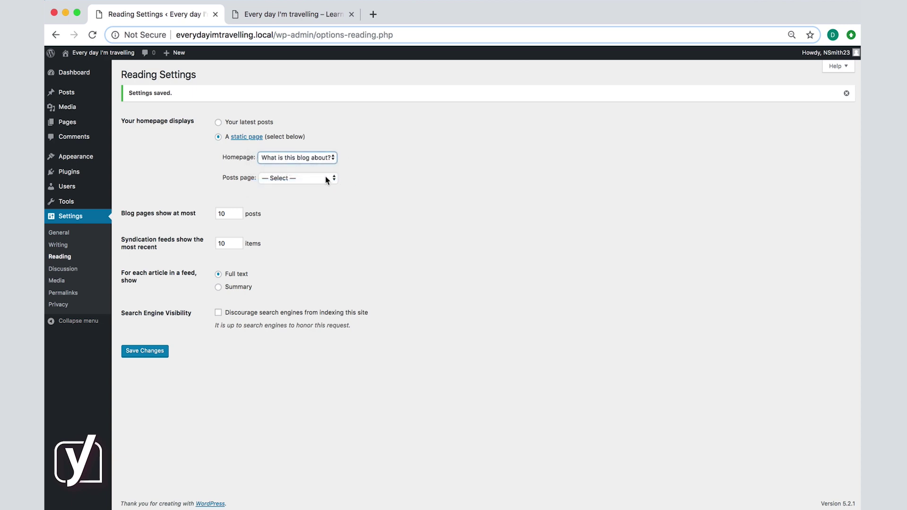
left_click(326, 180)
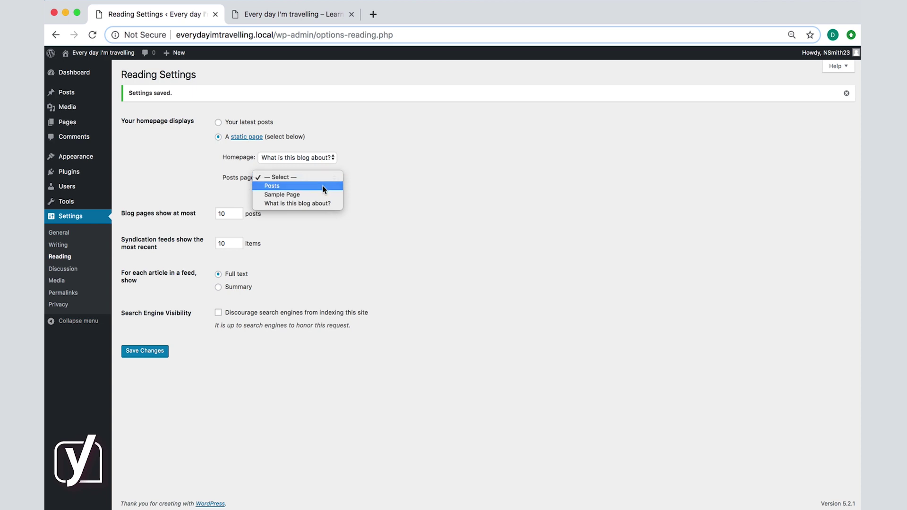
left_click(324, 189)
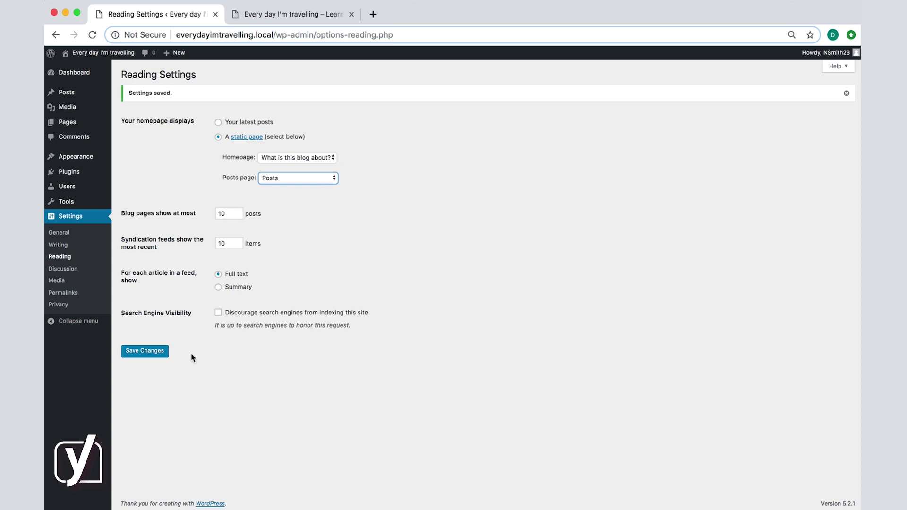
left_click(152, 352)
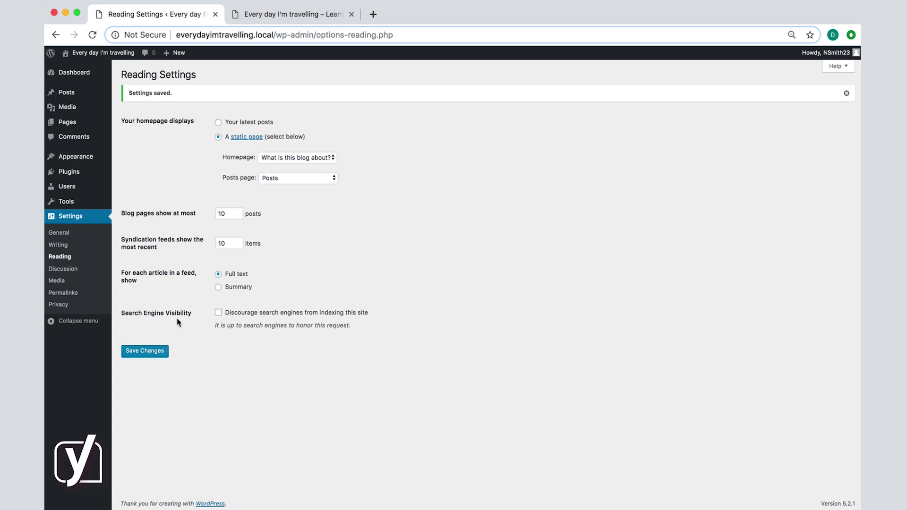
Open the live site in a new tab and scroll through the 'What is this blog about?' homepage
left_click(104, 53, "super")
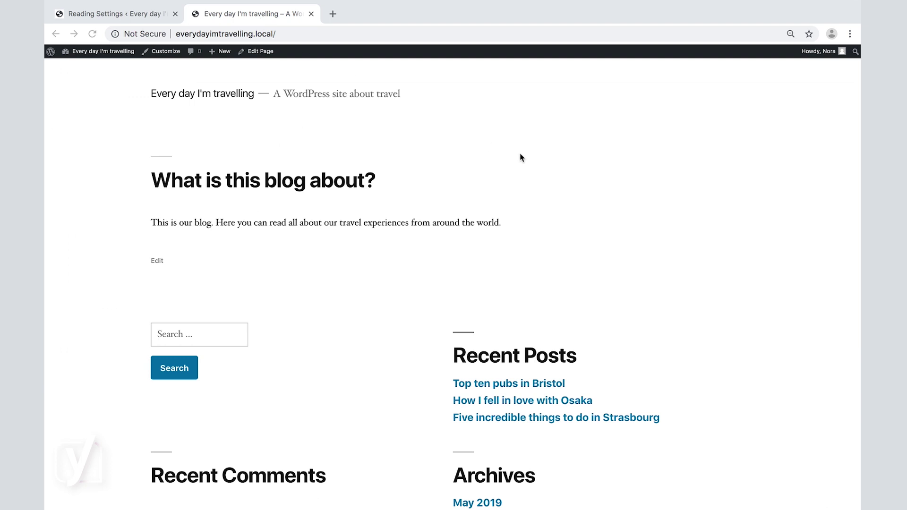
left_click(598, 197)
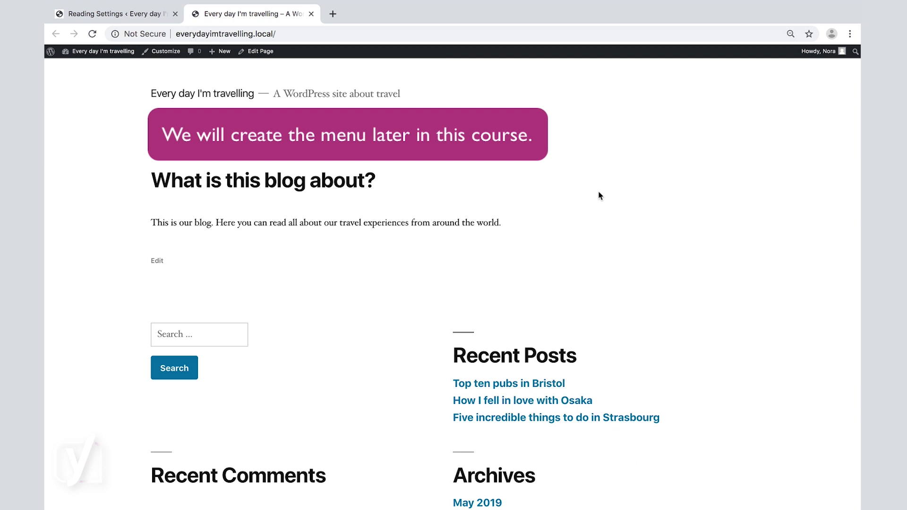
scroll(599, 195, "down", 5)
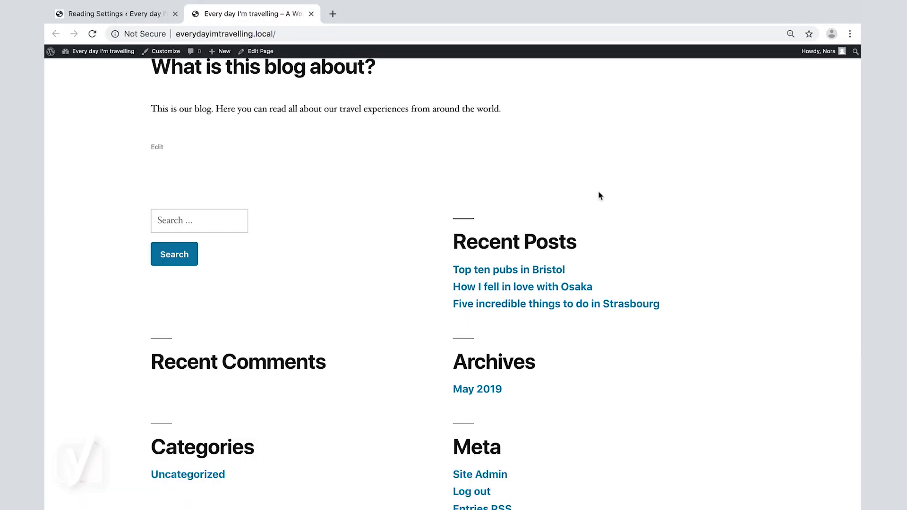
scroll(599, 195, "up", 4)
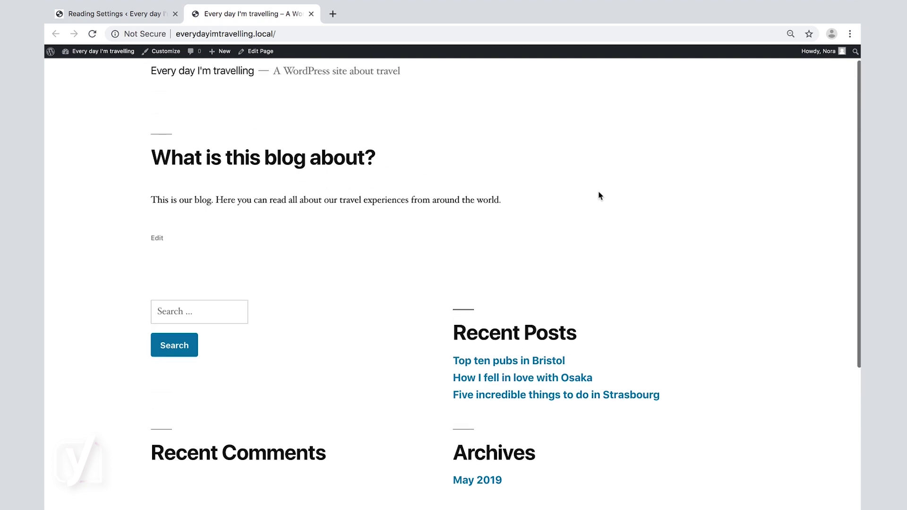
scroll(600, 195, "up", 1)
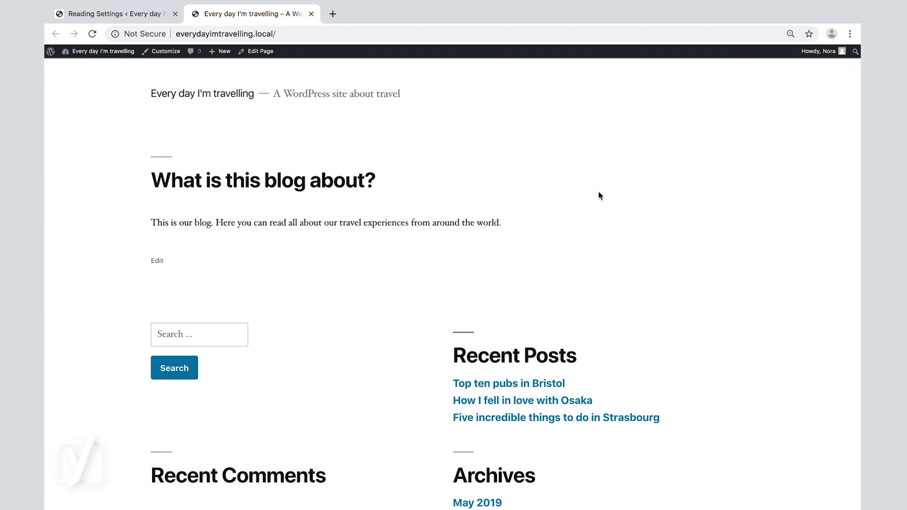
In Reading Settings, change blog pages to show 5 posts and feeds to show 5 items
left_click(118, 13)
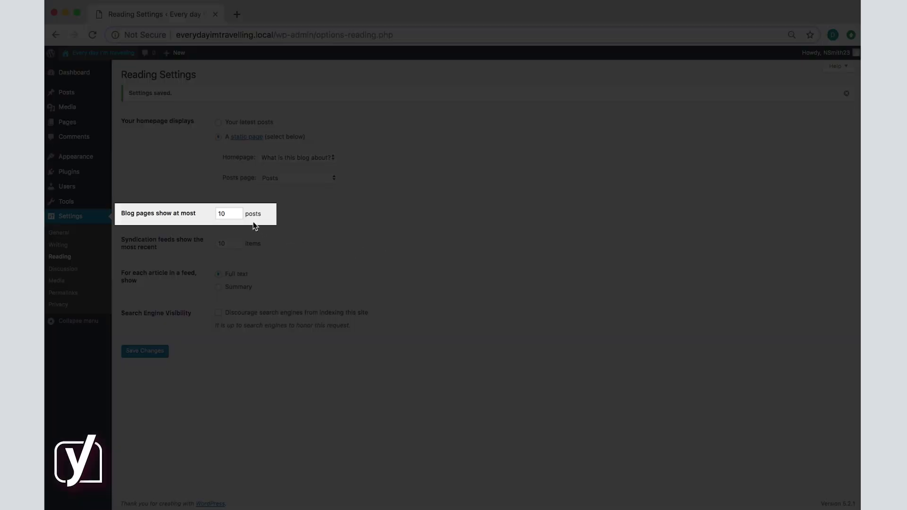
left_click(229, 215)
left_click_drag(228, 215, 215, 215)
type("5")
left_click(245, 374)
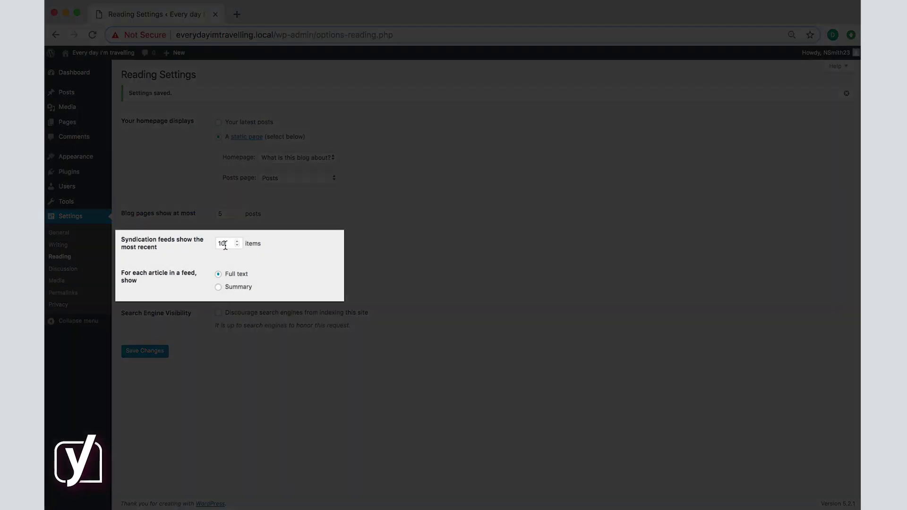
double_click(222, 244)
type("5")
Pick Summary for each article in a feed and save the Reading Settings
left_click(240, 291)
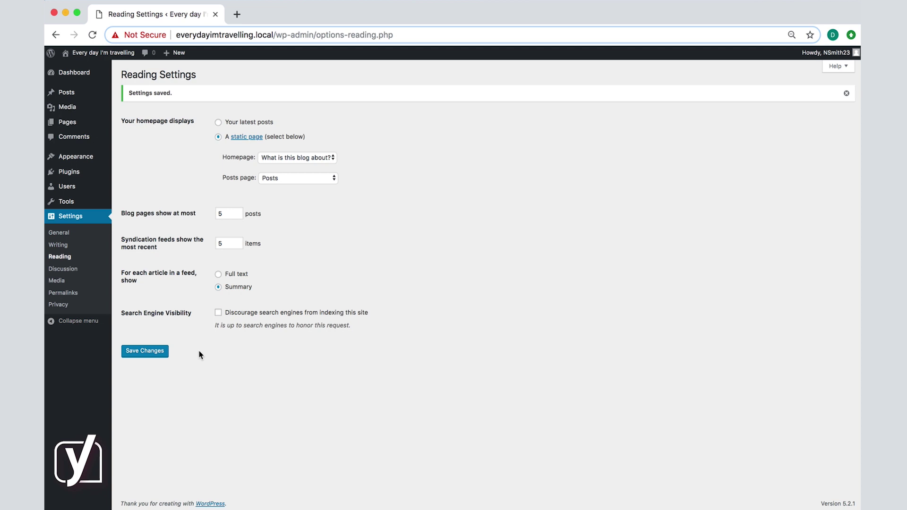
left_click(154, 356)
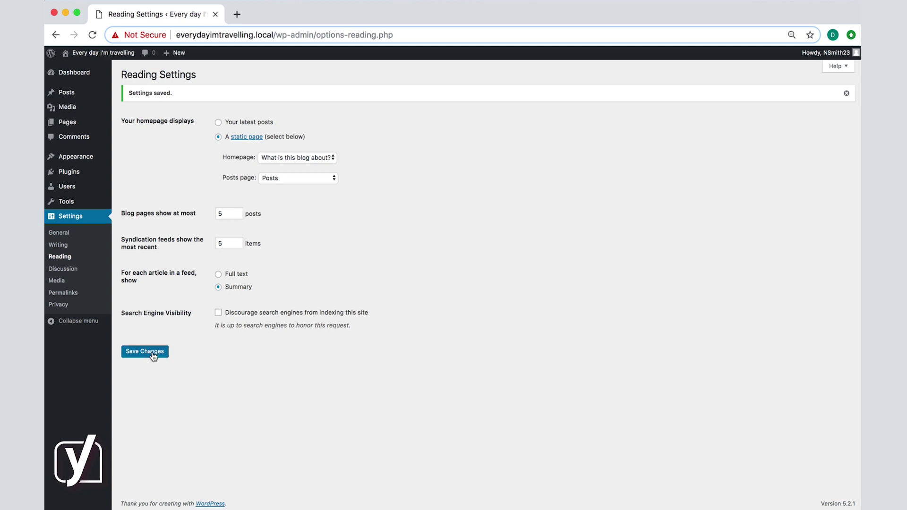